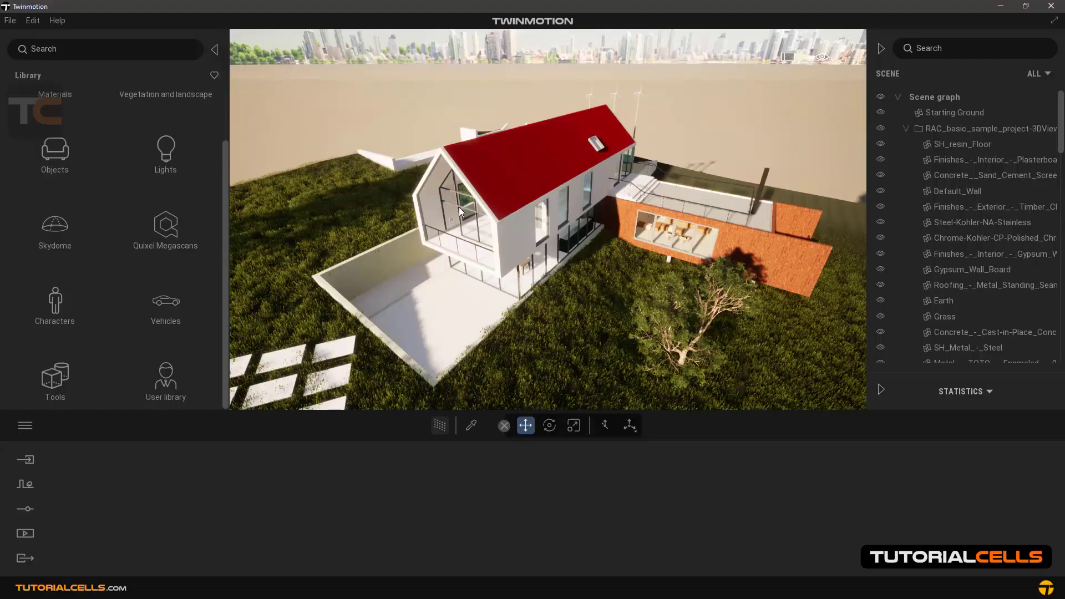
Place a Section Cube from the library's Sections tools beside the house and move it so it cuts through the gabled front.
click(76, 379)
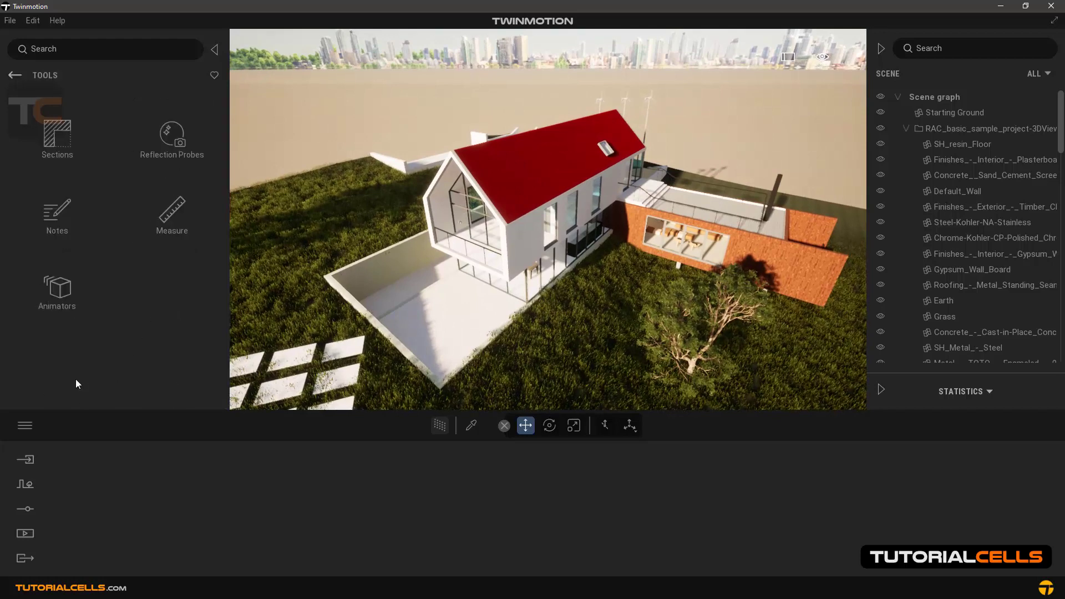
click(69, 137)
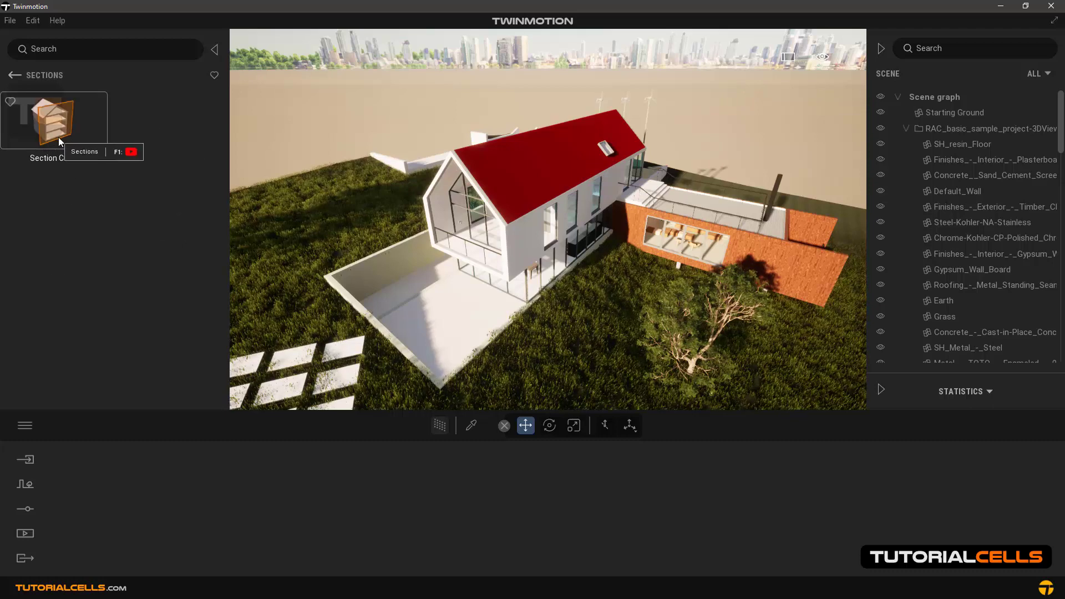
drag(58, 138, 469, 289)
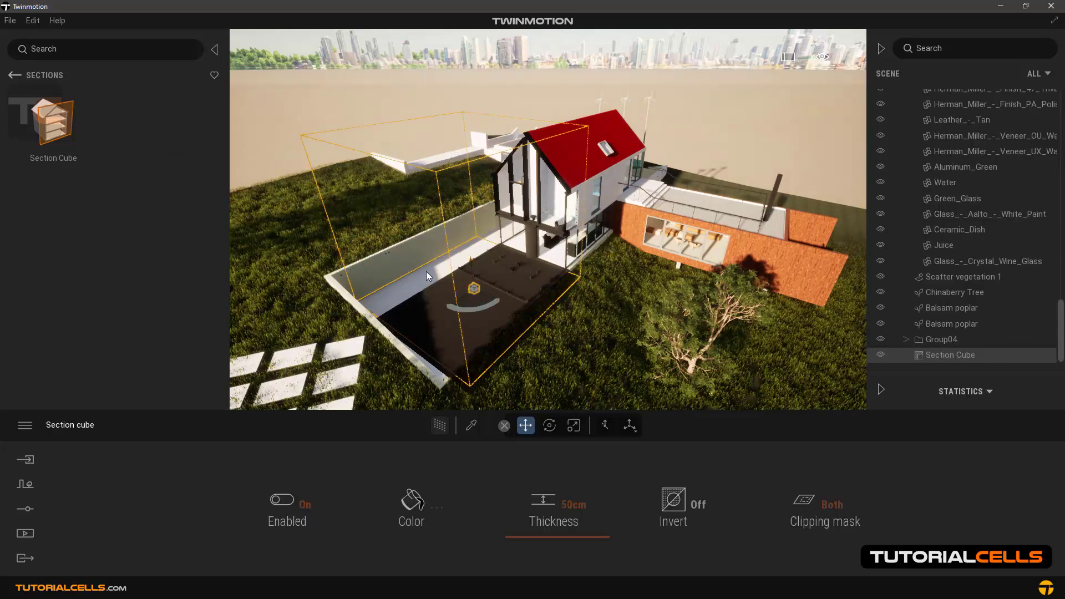
drag(472, 303, 539, 318)
click(541, 281)
drag(542, 282, 535, 307)
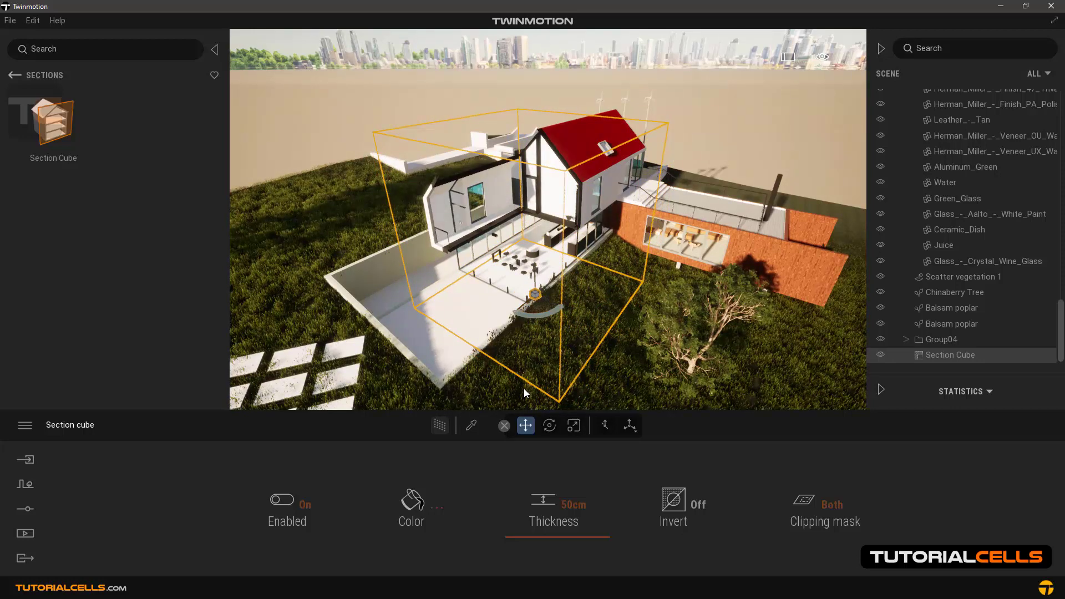
Scale down the section cube by lowering its top below the roof ridge and pulling two of its sides inward.
click(549, 425)
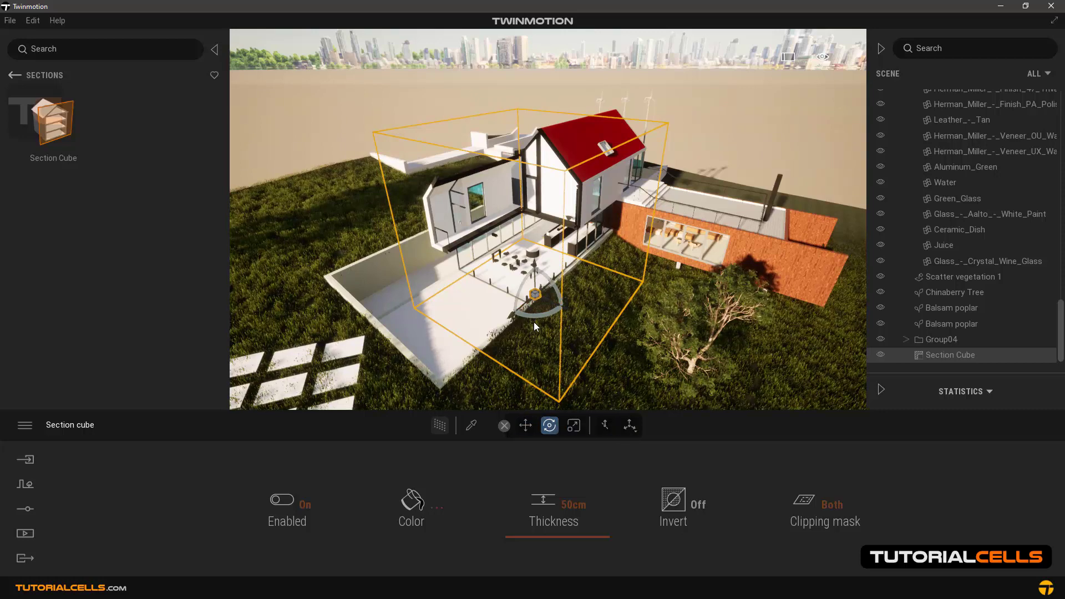
key(Escape)
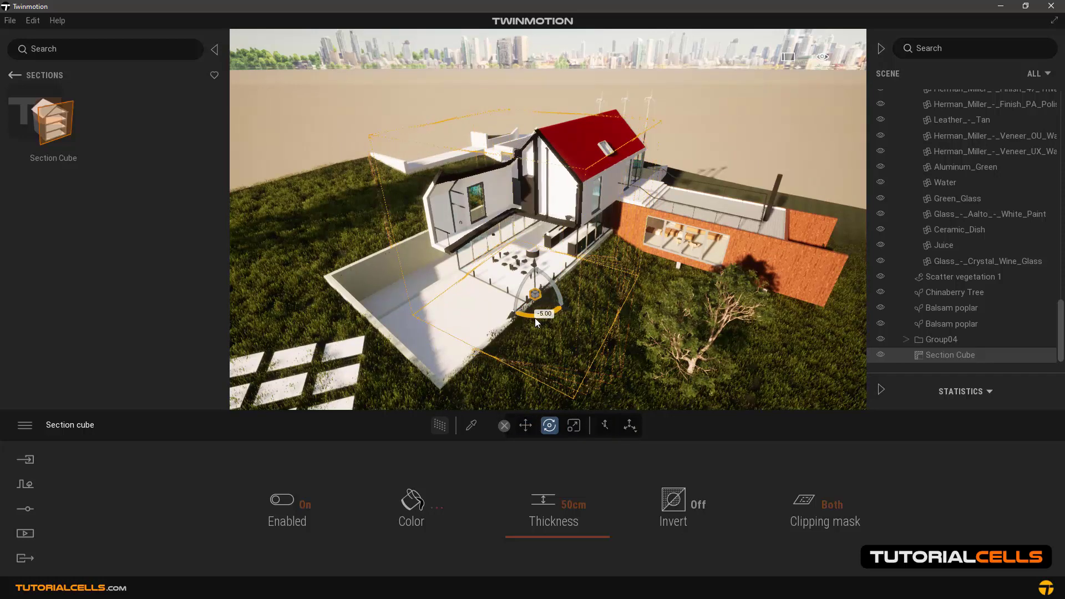
click(573, 427)
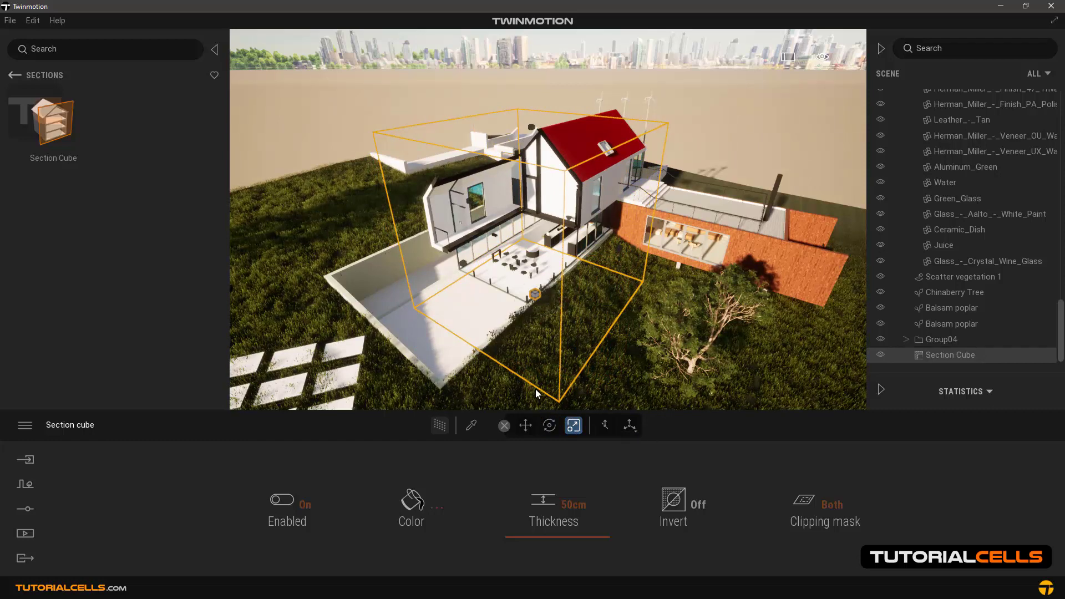
click(531, 129)
drag(531, 129, 536, 189)
drag(466, 292, 503, 295)
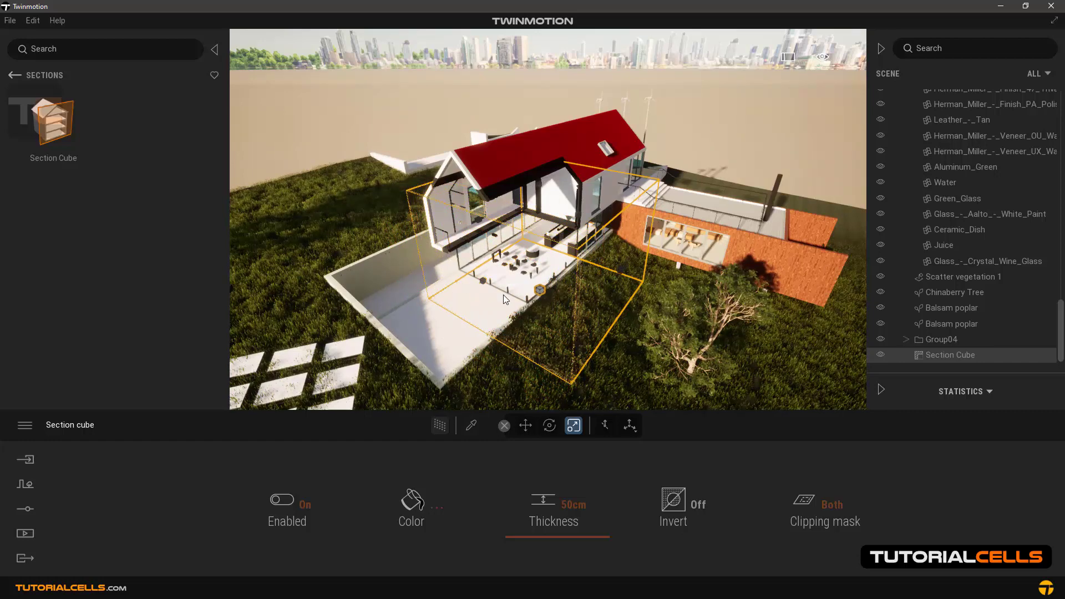
drag(619, 270, 600, 264)
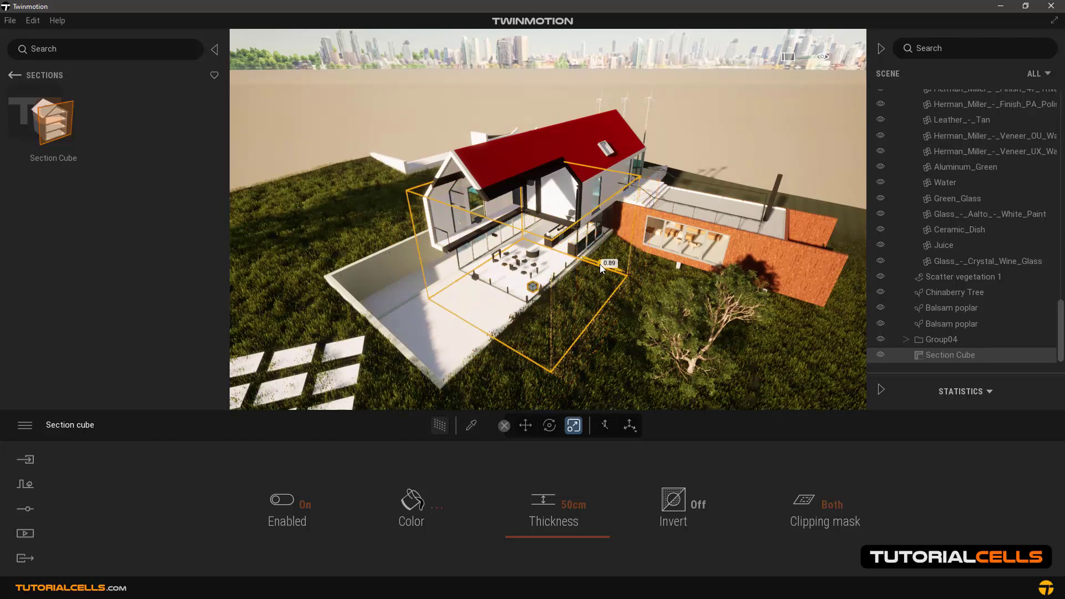
Disable and re-enable the section cube to compare the gabled front with and without the cut.
scroll(491, 252, up, 2)
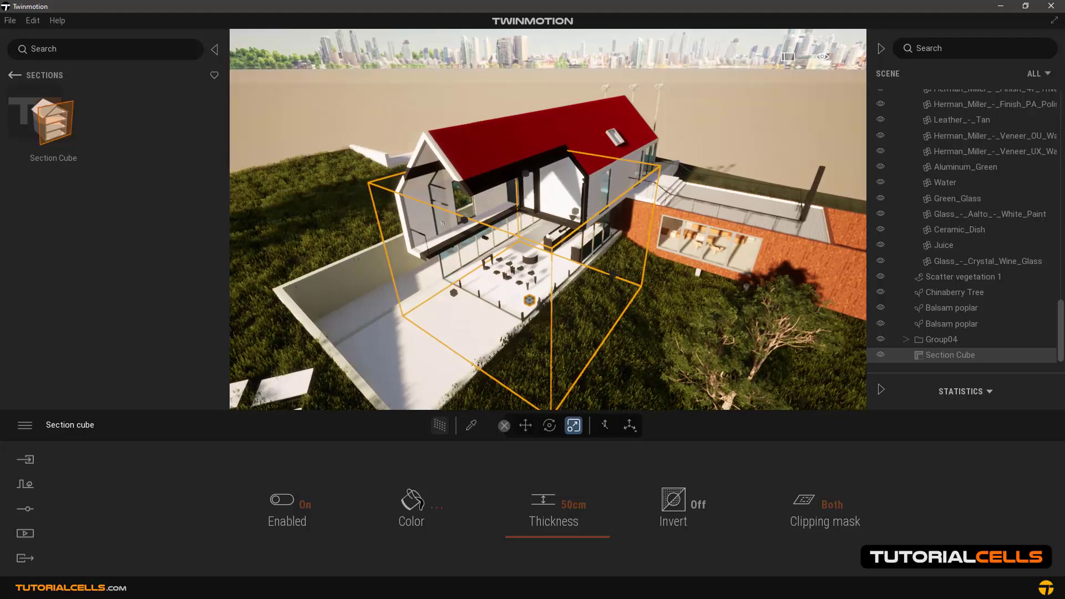
shift+middle_drag(490, 251, 593, 193)
scroll(406, 280, up, 3)
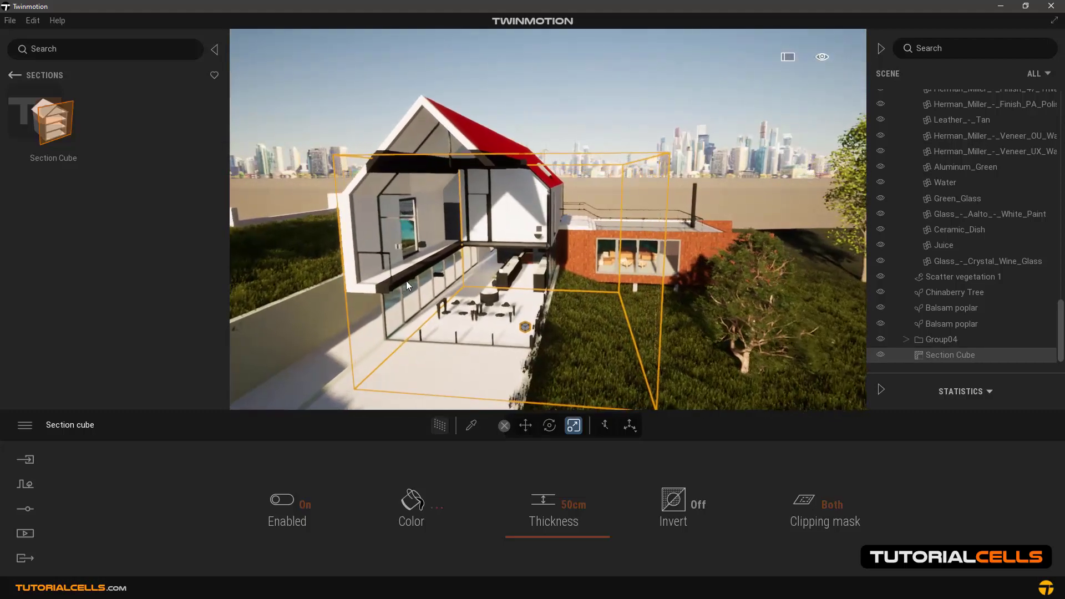
shift+middle_drag(406, 281, 461, 268)
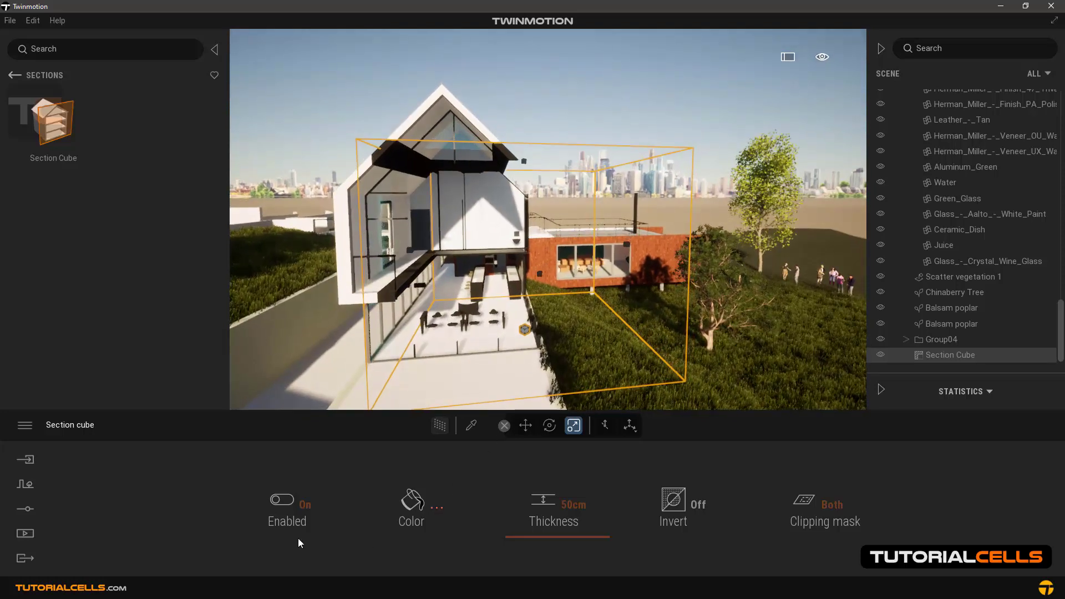
click(298, 504)
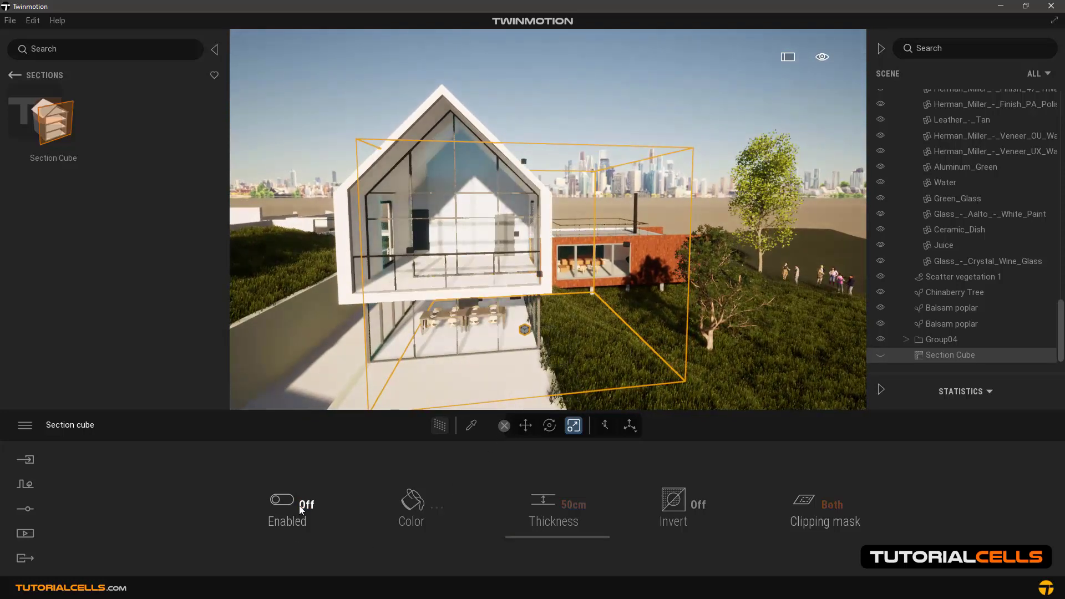
click(298, 505)
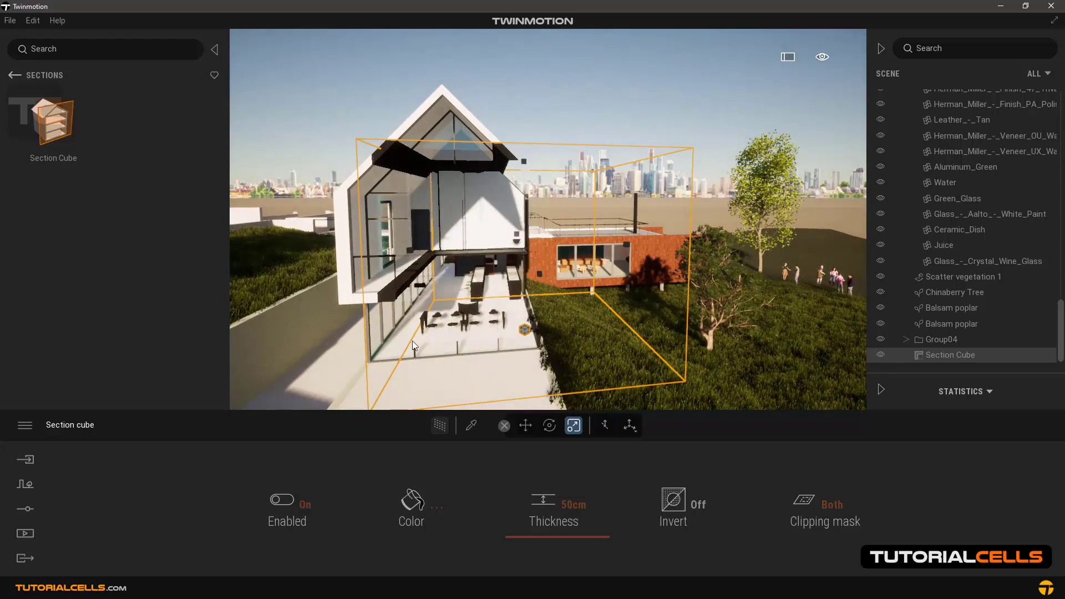
Extend the section cube outward past the glazed side wall so it cuts the full width of the house.
drag(414, 256, 353, 257)
key(w)
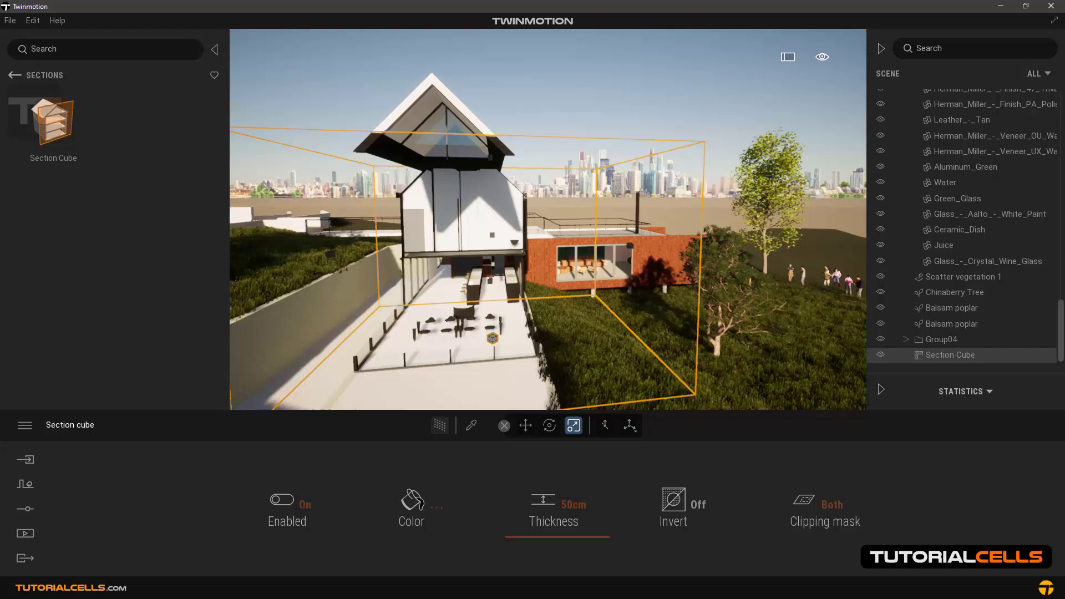
key(d)
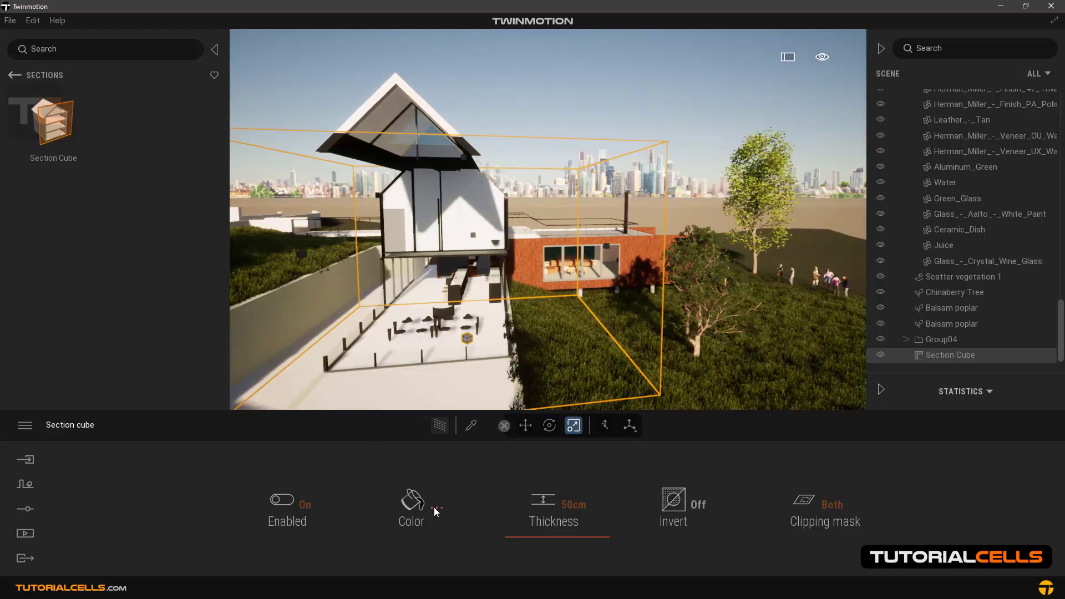
Set the section cube's cut colour to bright red, F80028.
click(434, 508)
click(498, 278)
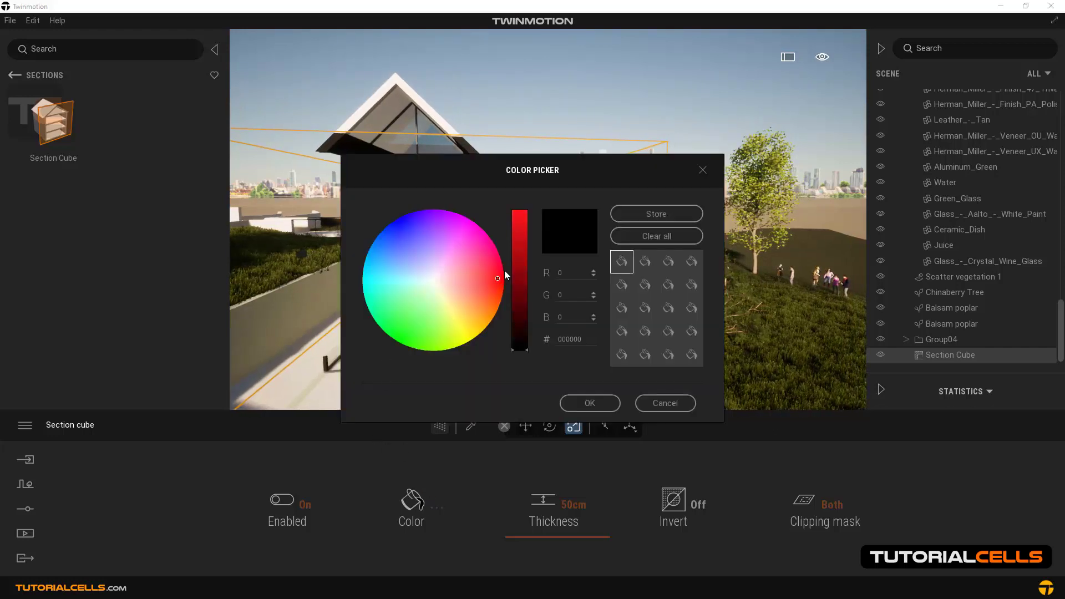
mouse_move(504, 271)
mouse_down()
mouse_move(515, 180)
mouse_move(519, 214)
mouse_up()
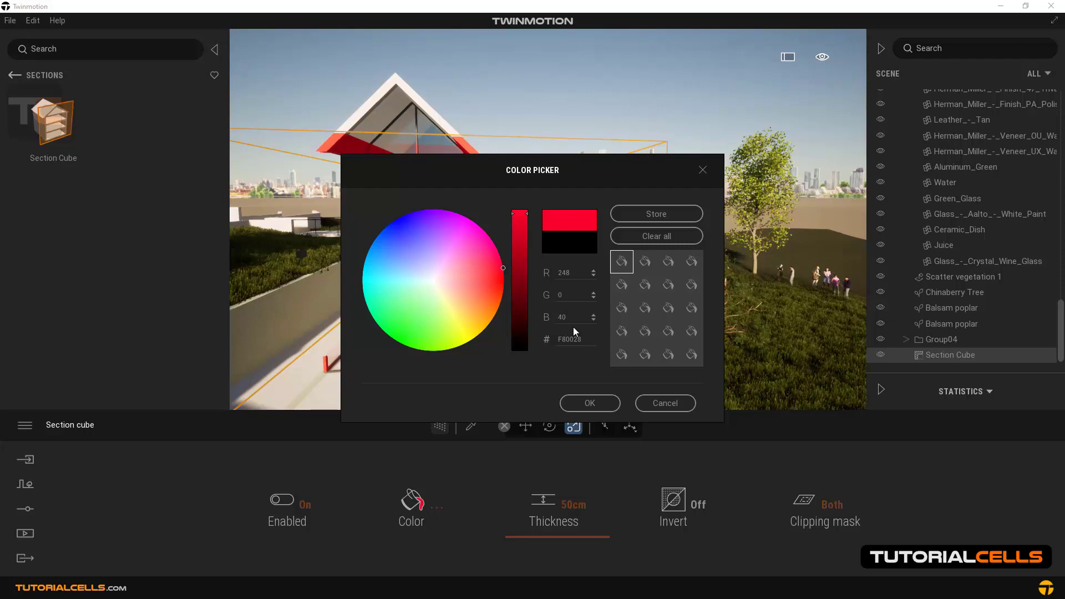
click(591, 403)
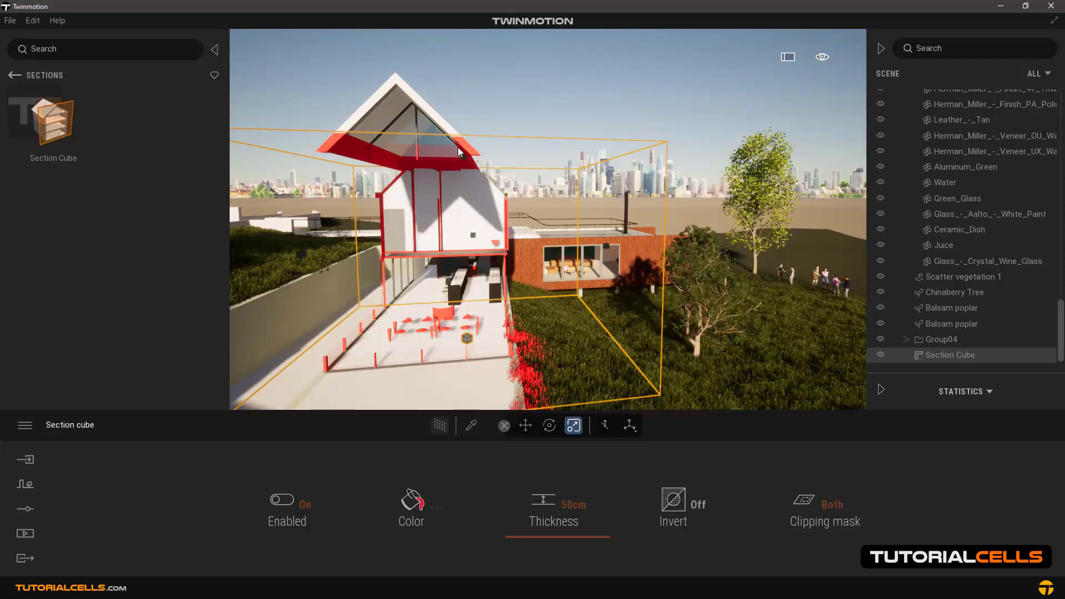
Reduce the section cube's cut thickness to 0 cm.
middle_drag(458, 149, 513, 171)
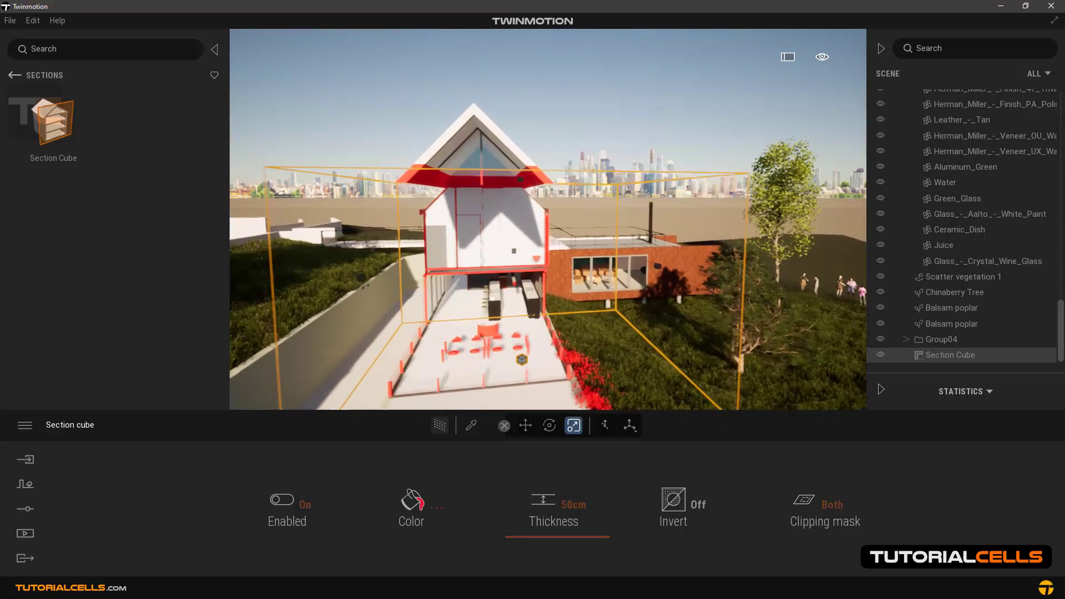
middle_drag(503, 363, 531, 364)
scroll(531, 364, down, 2)
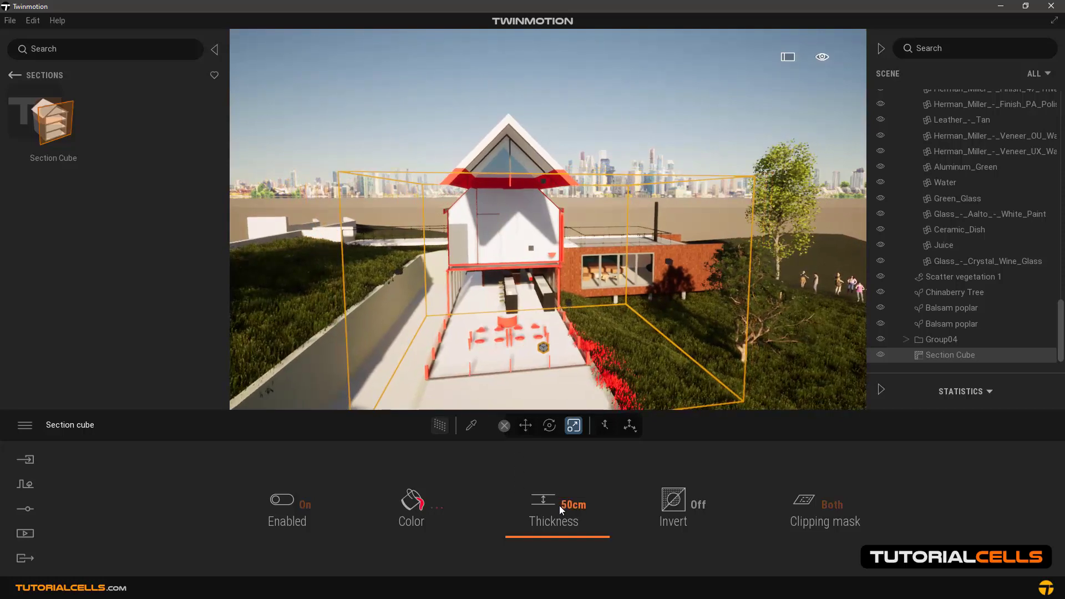
drag(524, 537, 493, 538)
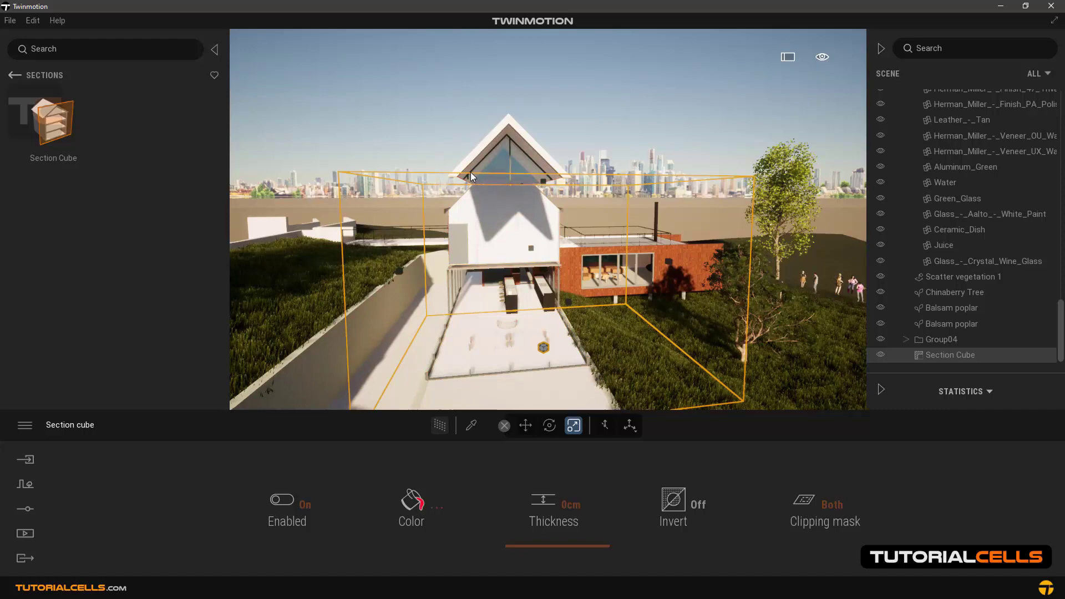
Pull the section cube's outer side back inward so the side wall and part of the gable stay uncut.
scroll(432, 167, up, 2)
scroll(432, 168, down, 1)
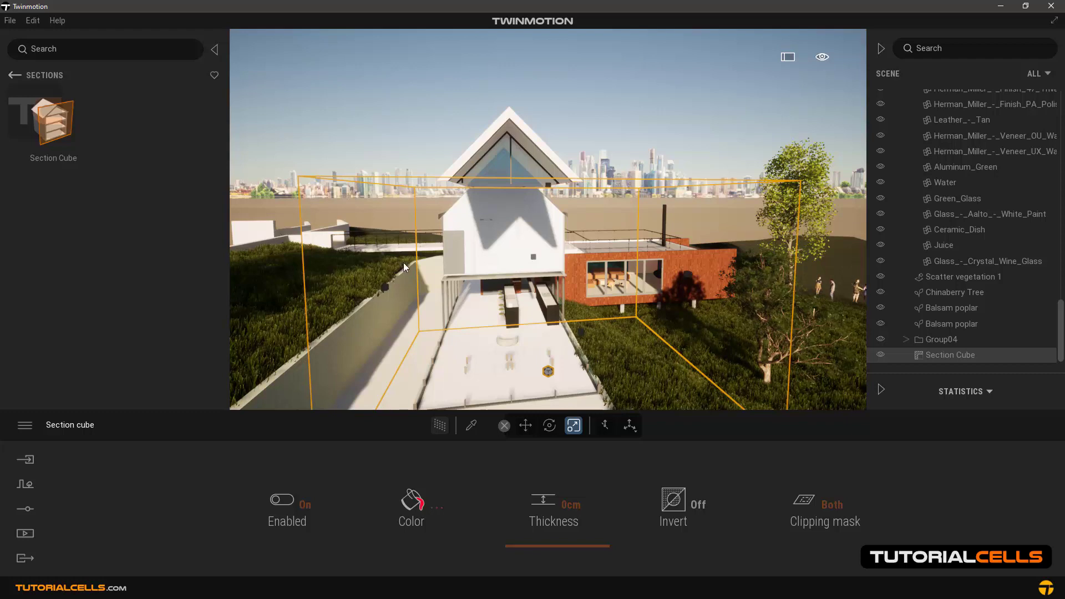
drag(385, 286, 444, 341)
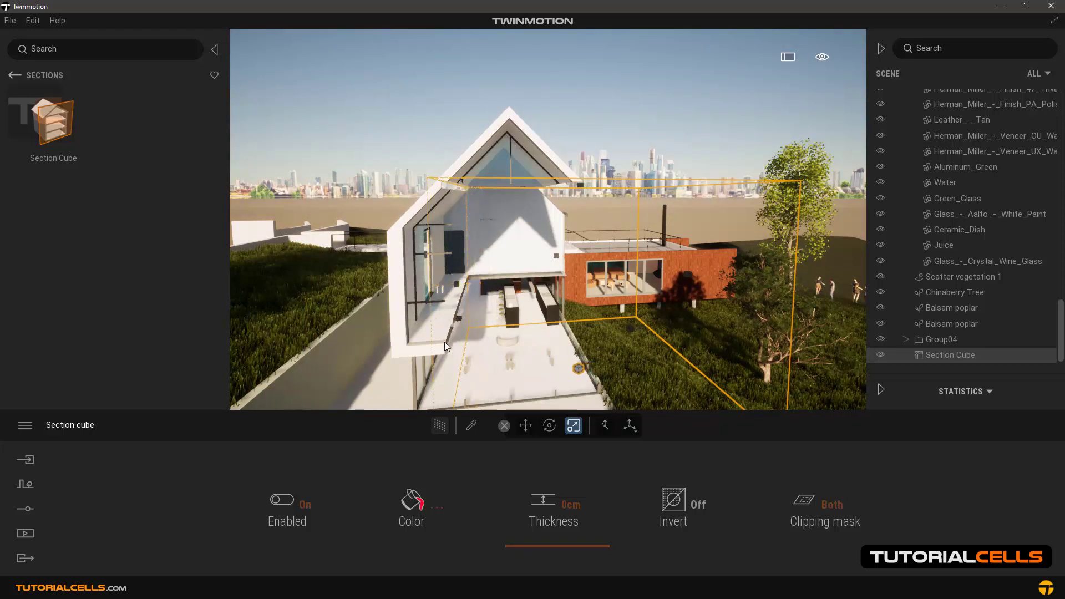
Set the section cube's thickness to 32 cm and inspect the coloured cut edges up close.
middle_drag(445, 342, 474, 292)
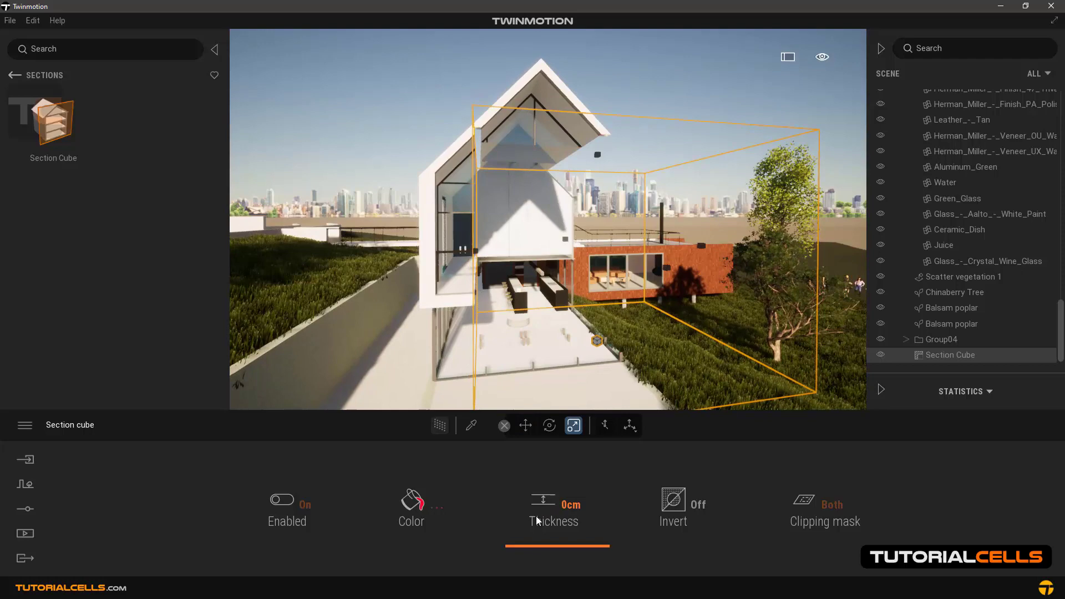
drag(515, 548, 515, 529)
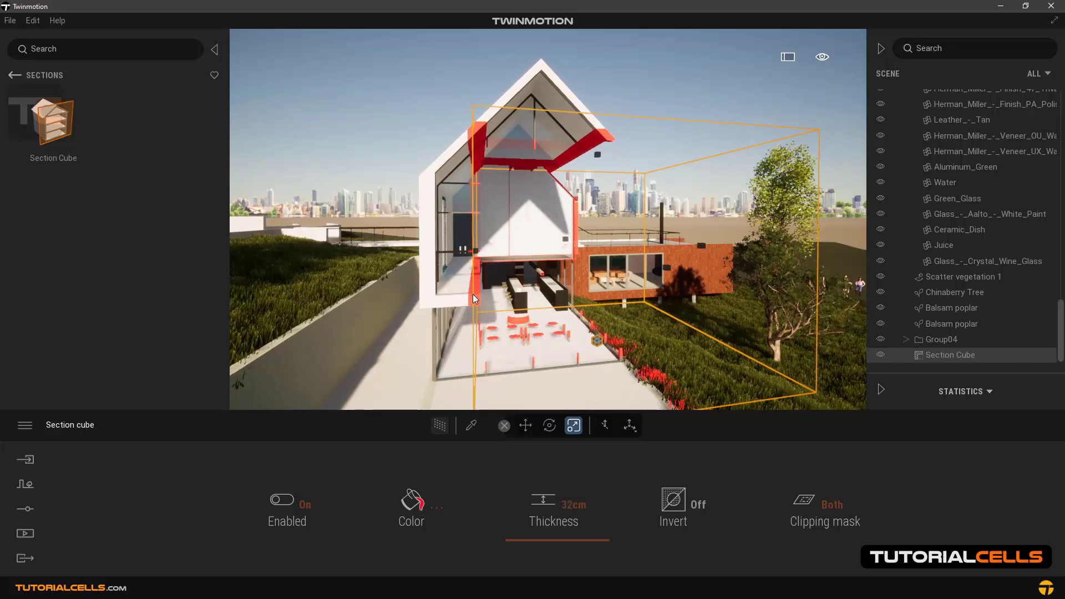
scroll(472, 295, up, 2)
scroll(473, 295, up, 1)
middle_drag(472, 295, 484, 273)
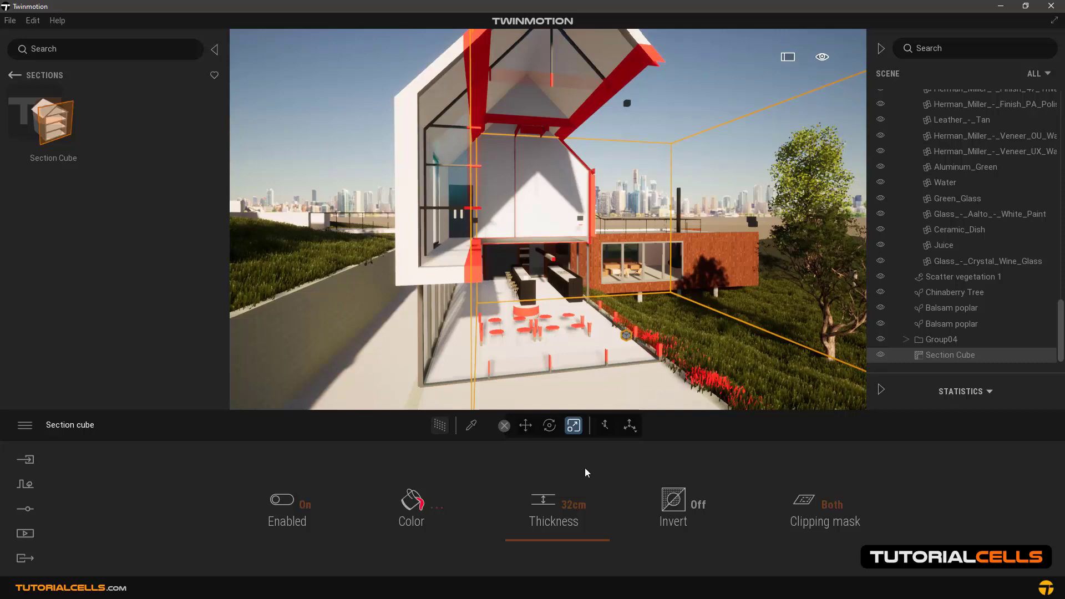
Change the section cube's cut colour to bright green.
scroll(613, 223, down, 5)
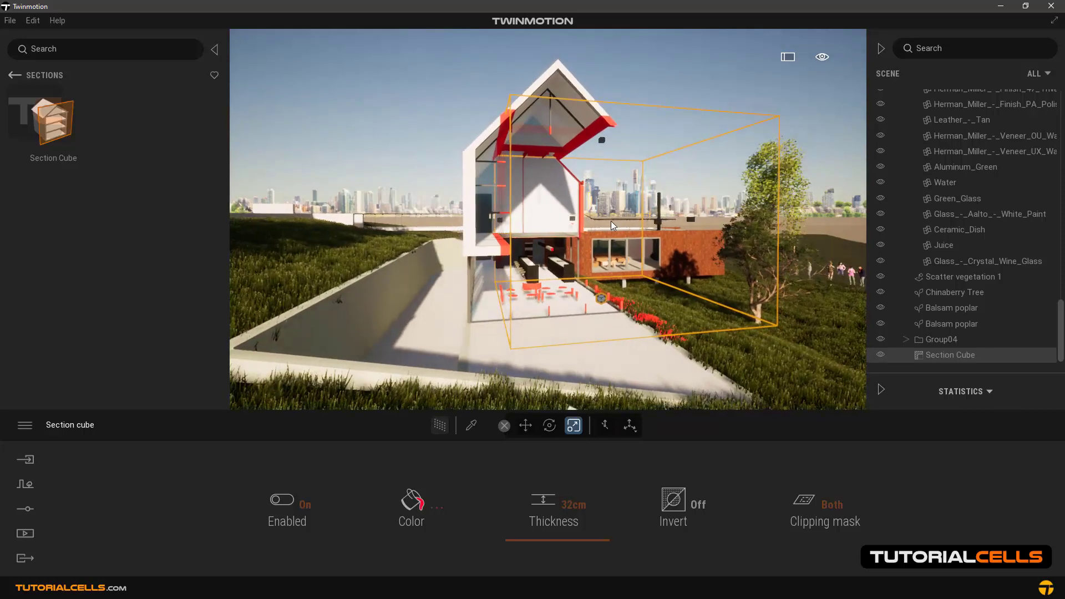
mouse_move(612, 223)
shift+middle_down()
mouse_move(609, 241)
mouse_move(588, 247)
mouse_move(488, 253)
mouse_move(623, 214)
shift+middle_up()
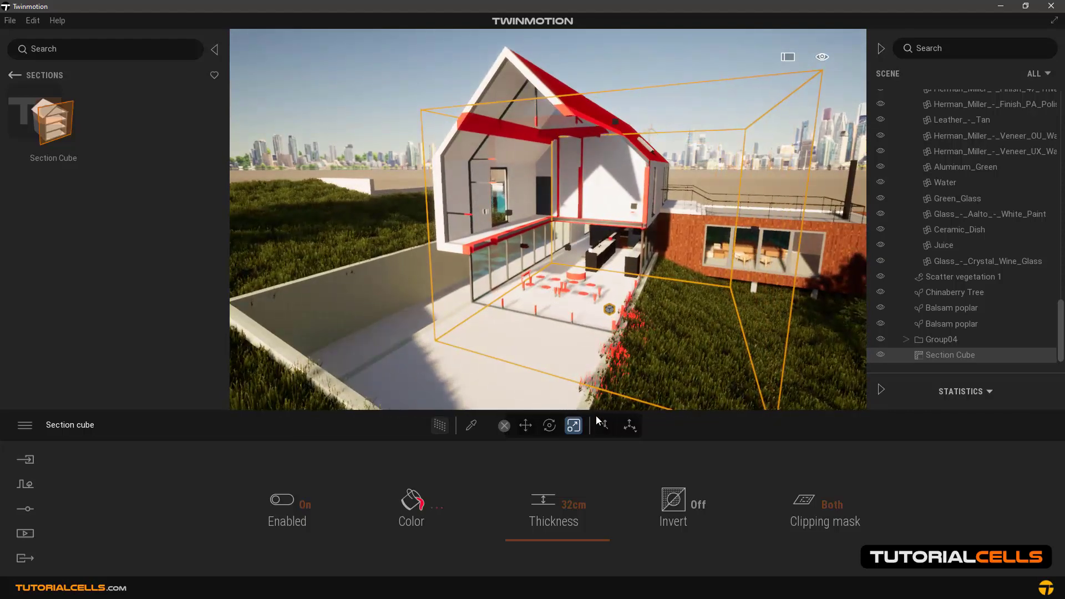
scroll(554, 257, up, 3)
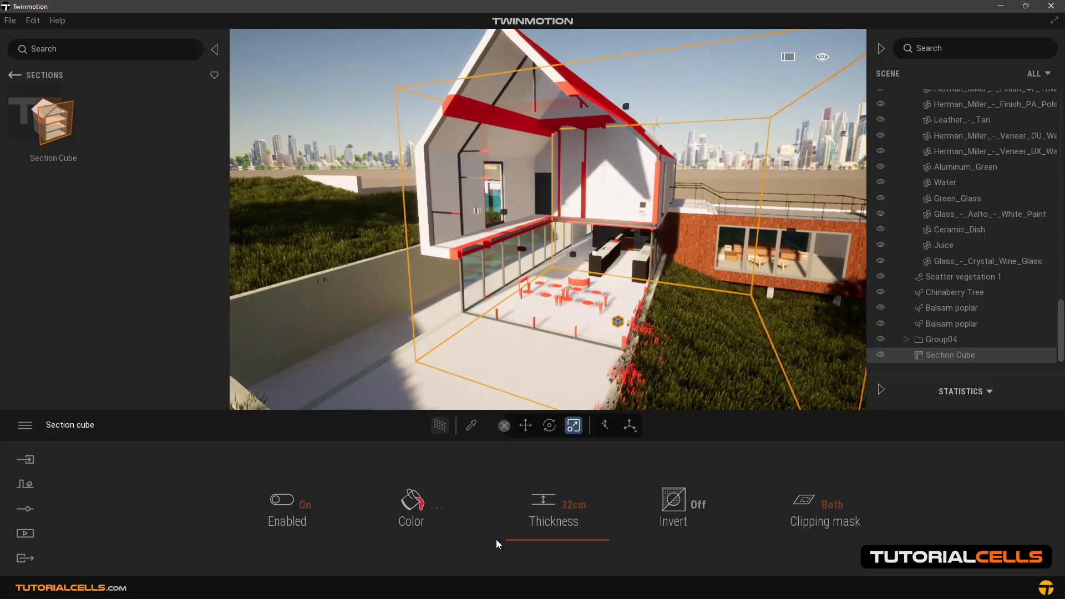
click(412, 502)
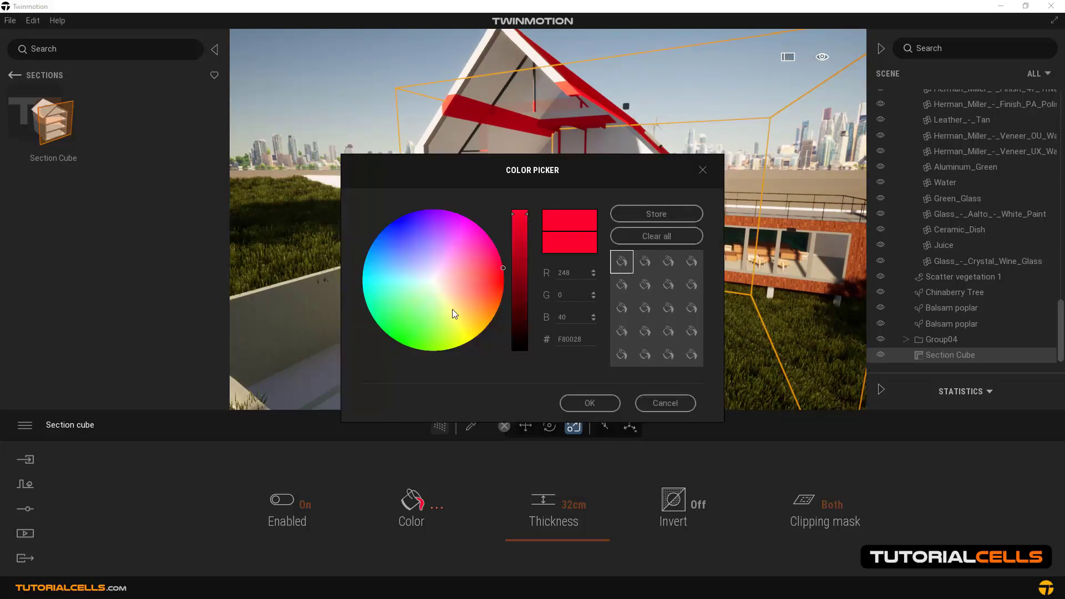
click(416, 321)
click(580, 400)
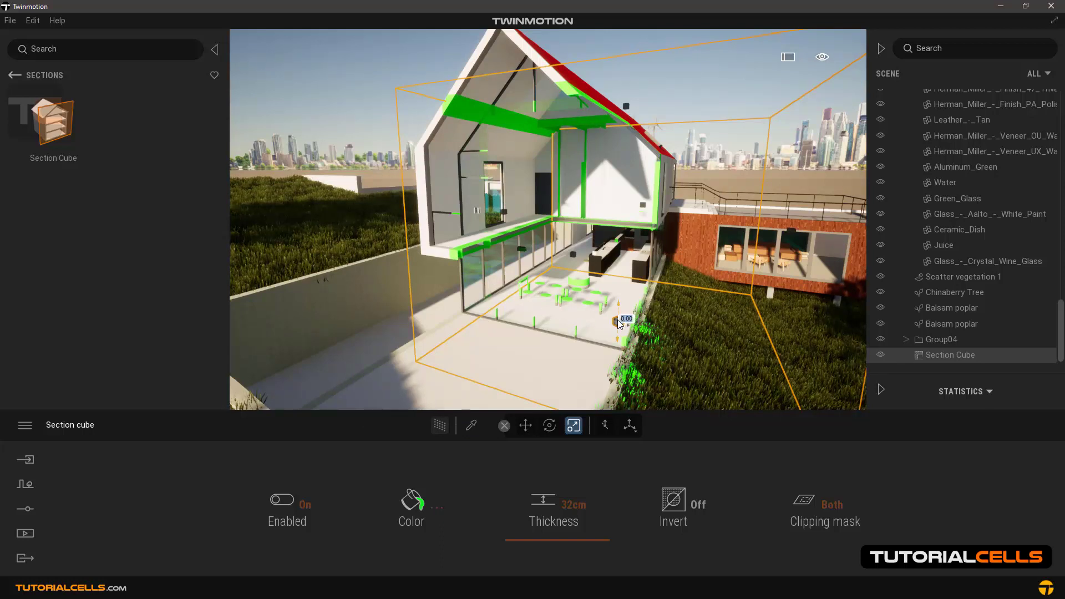
Raise the section cube's base slightly above the ground floor and turn on Invert to keep only the geometry inside it.
drag(617, 319, 621, 311)
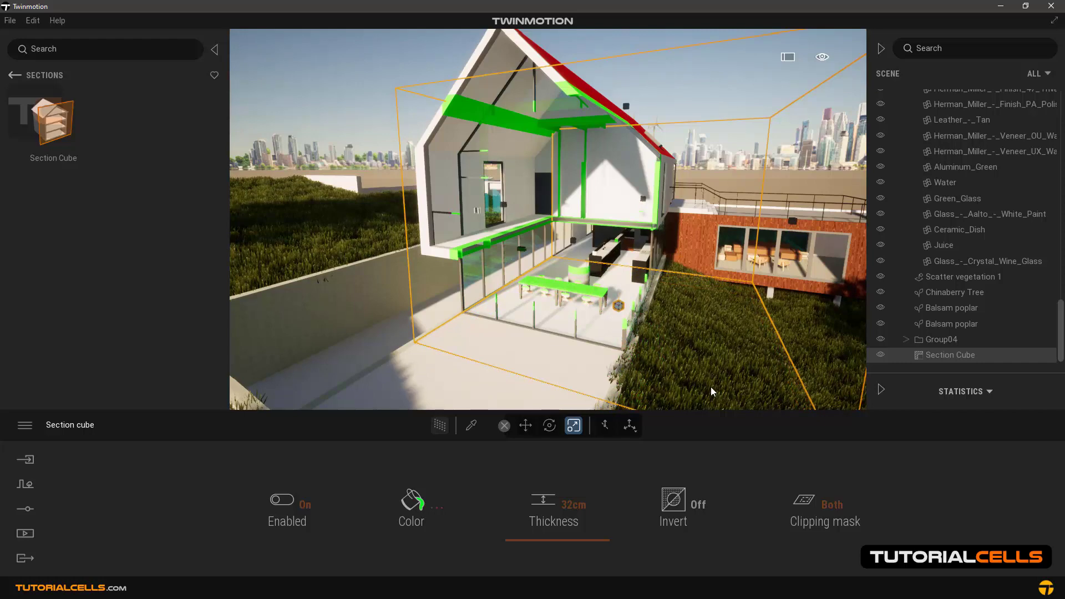
click(698, 509)
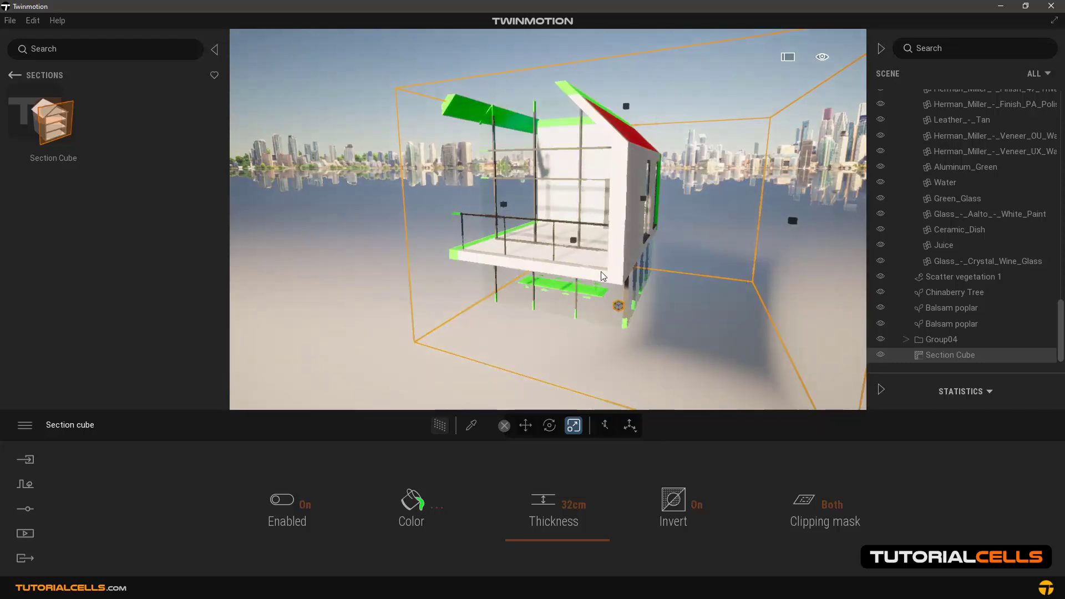
shift+middle_drag(555, 250, 538, 231)
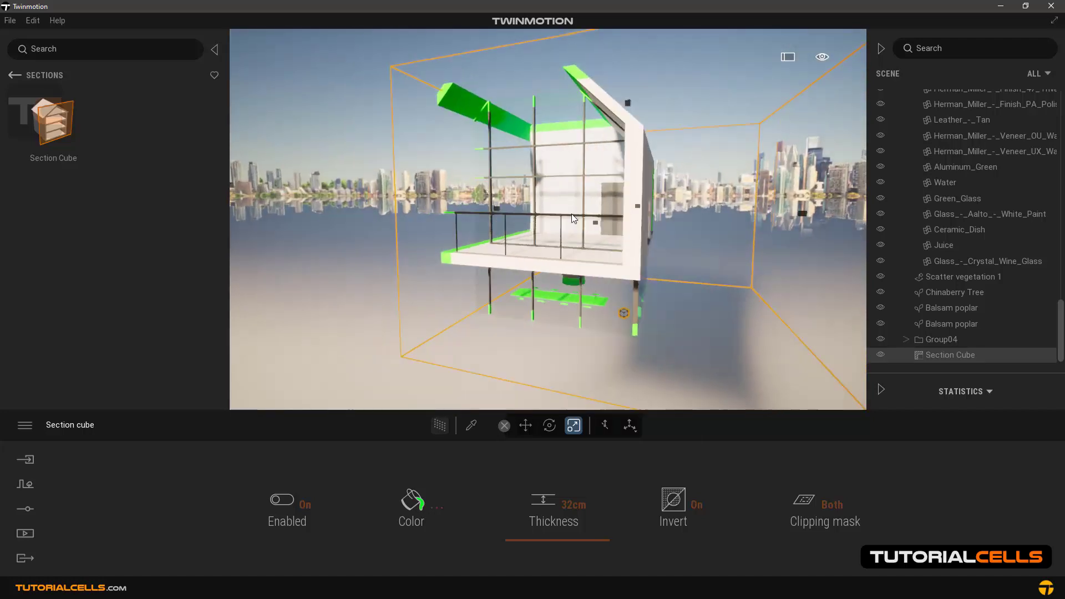
Compare the section cube's Invert setting on and off, leave it Off, and keep Clipping mask set to Both.
click(690, 507)
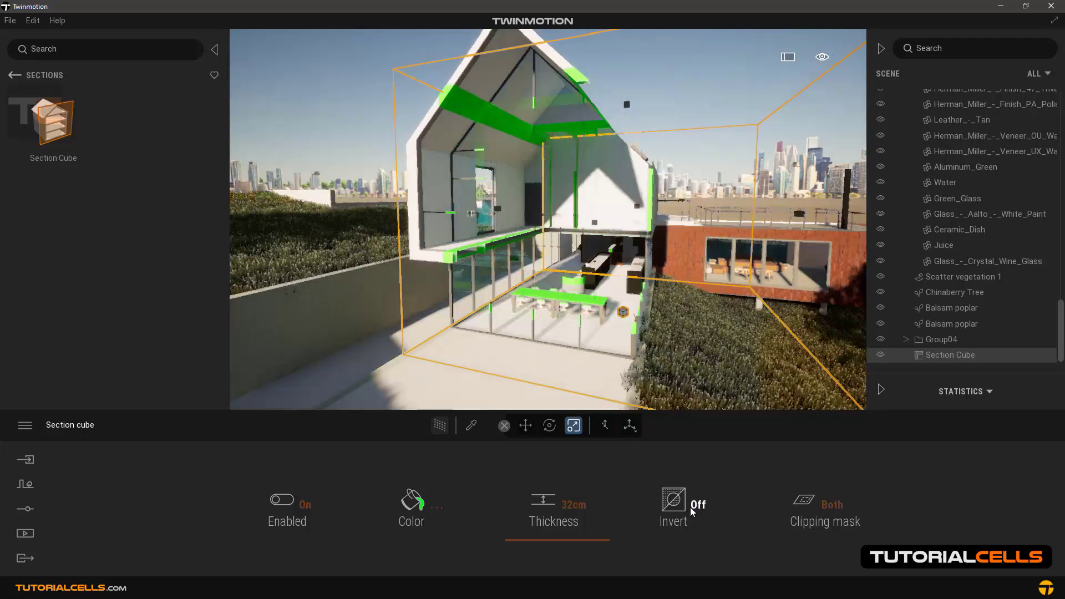
click(691, 511)
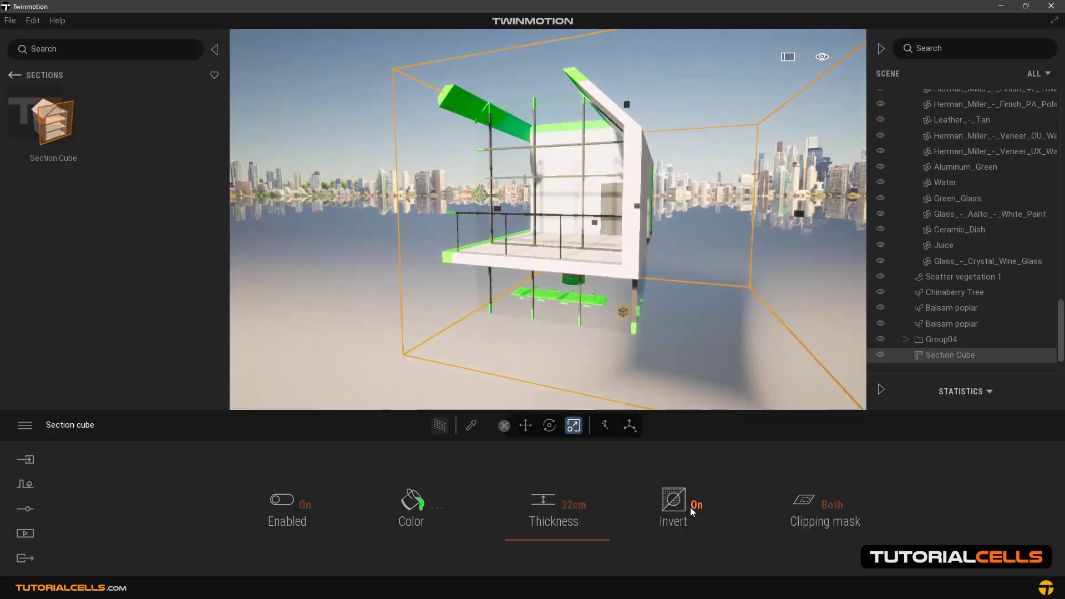
click(691, 510)
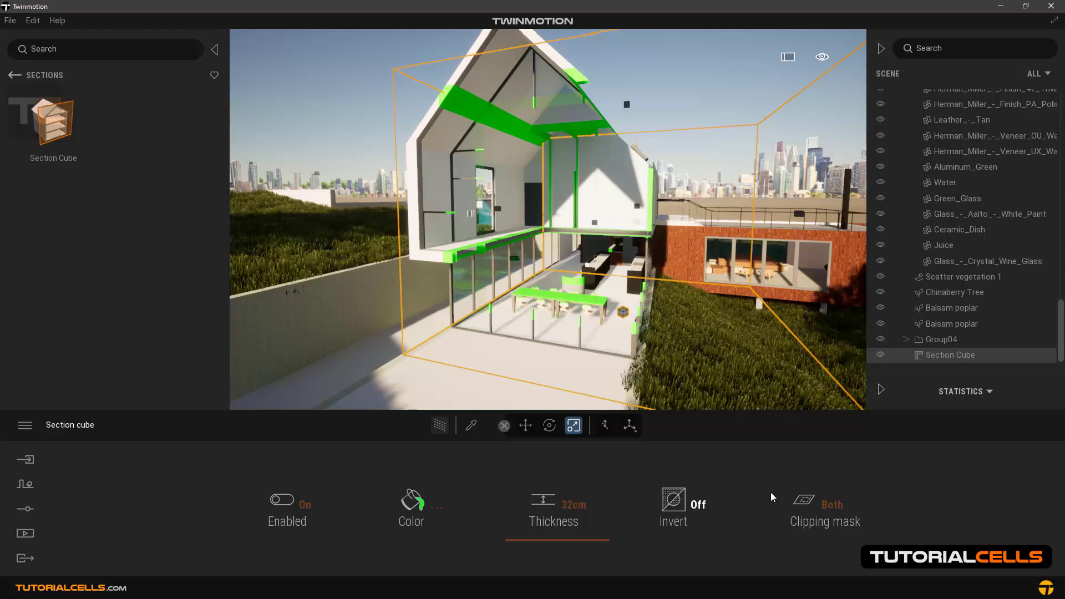
click(833, 506)
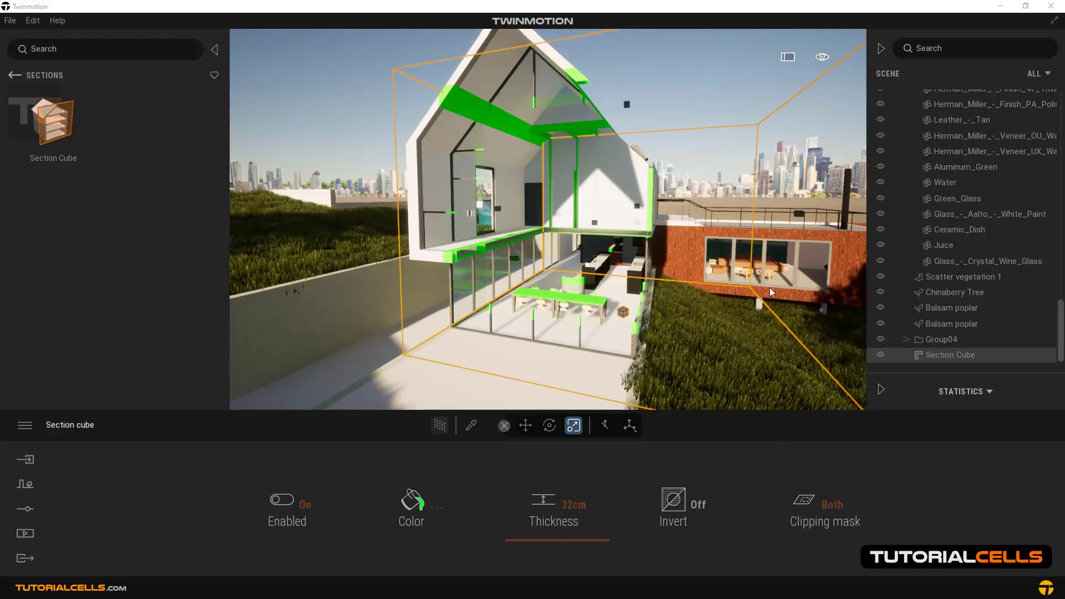
Place a second Section Cube on the roof of the brick annex and lower it about 3 m to cut the annex open.
click(640, 99)
scroll(649, 125, down, 5)
middle_drag(614, 203, 601, 211)
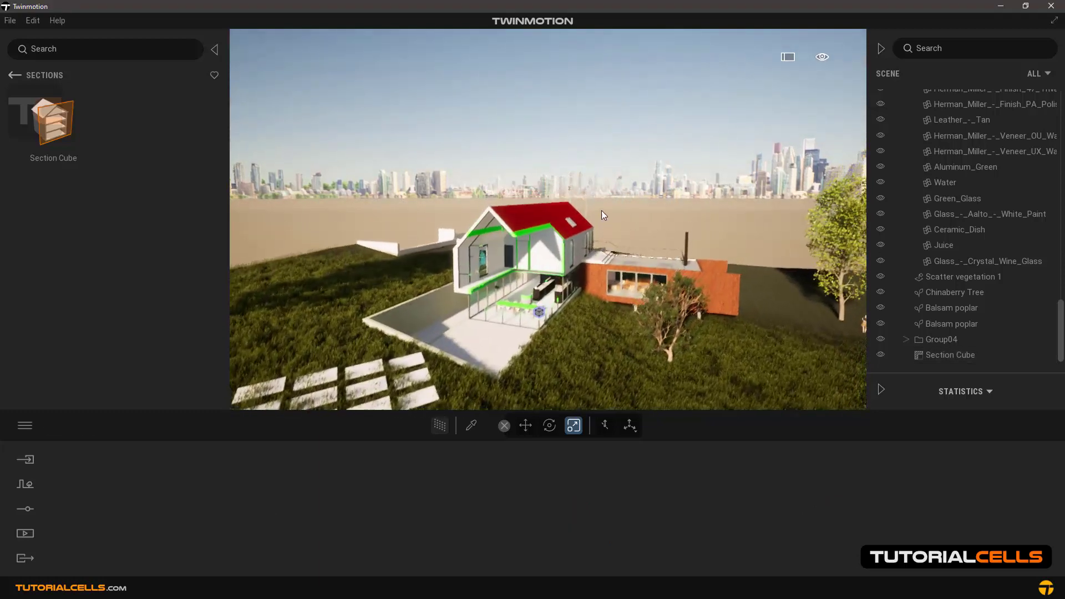
shift+middle_drag(561, 267, 544, 303)
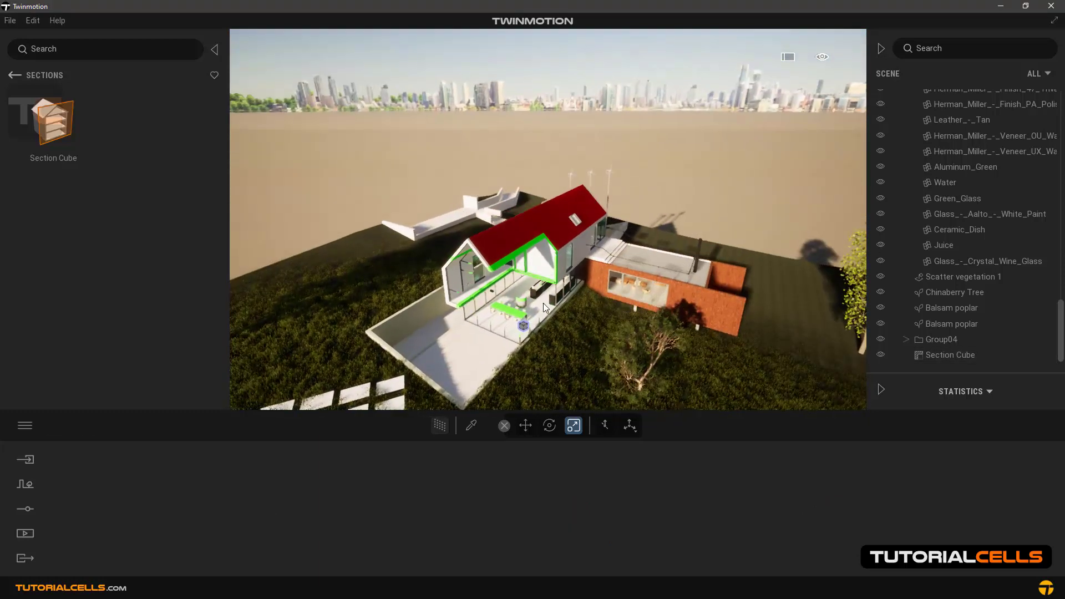
scroll(550, 303, up, 4)
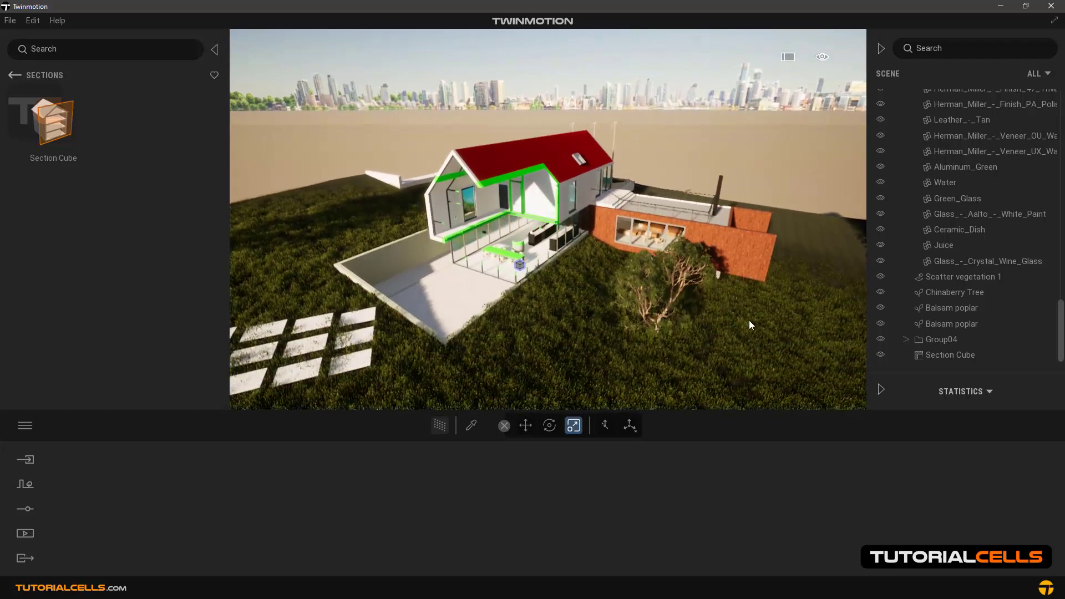
click(948, 355)
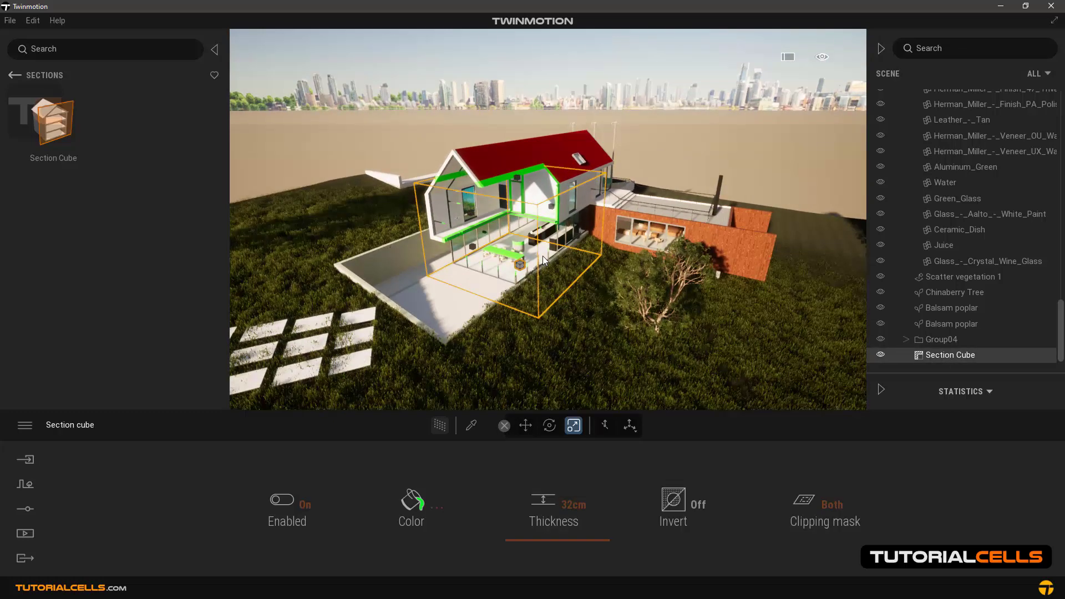
drag(71, 133, 672, 220)
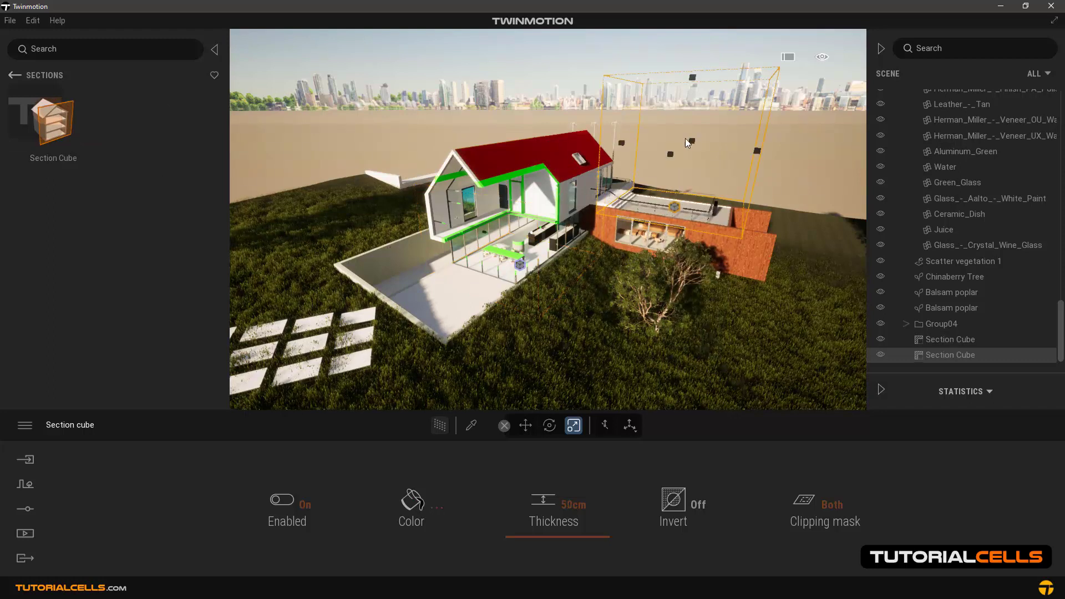
click(525, 425)
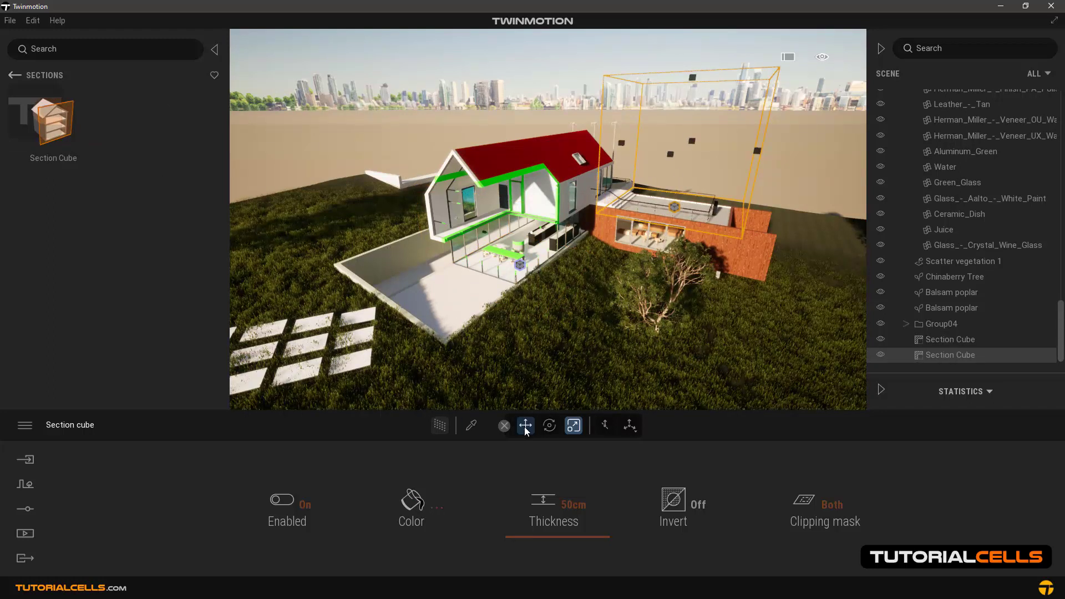
drag(681, 174, 677, 208)
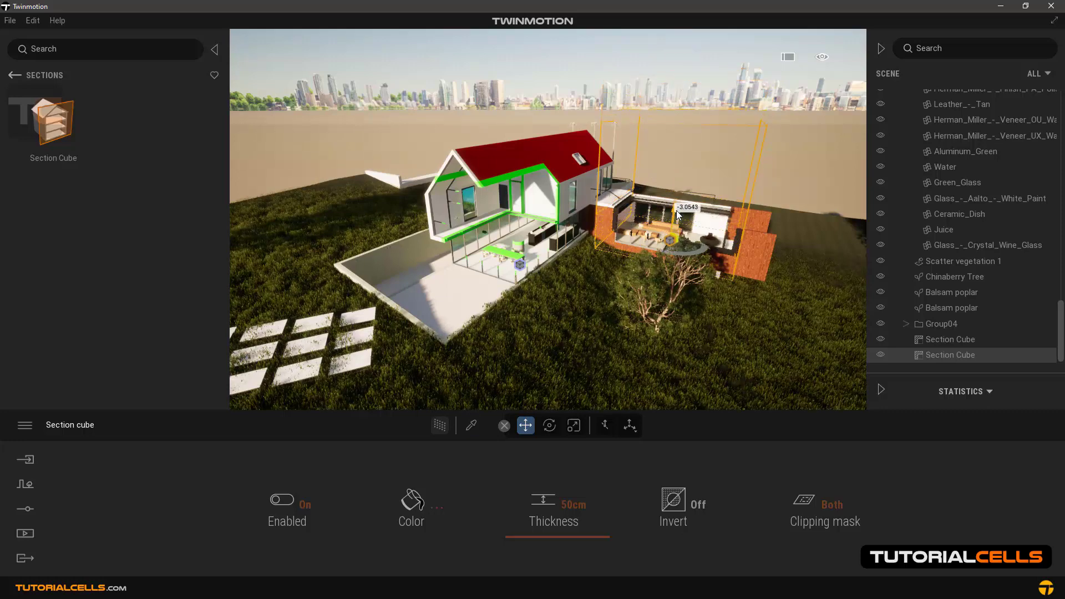
Select each section cube in turn, then slide the second one horizontally toward the outer end of the brick annex.
click(933, 353)
click(932, 340)
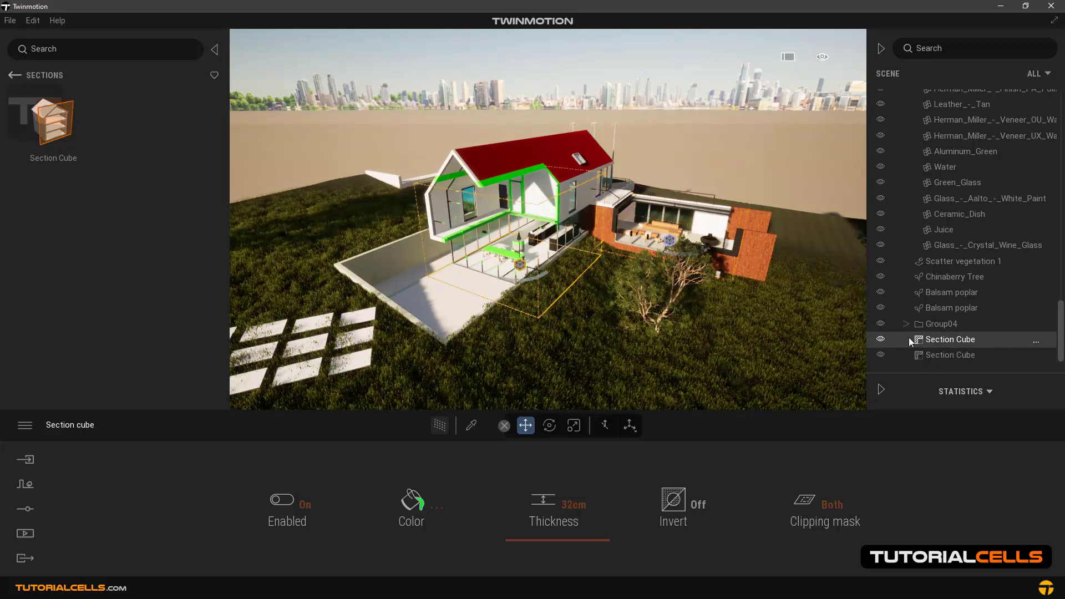
click(914, 355)
drag(689, 254, 737, 245)
shift+middle_drag(739, 247, 605, 294)
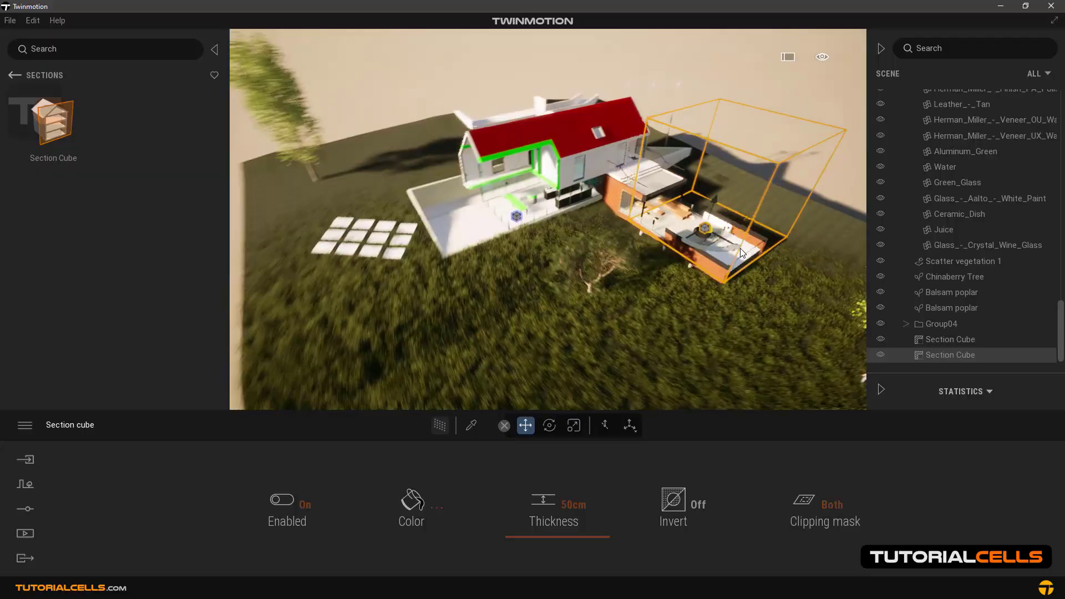